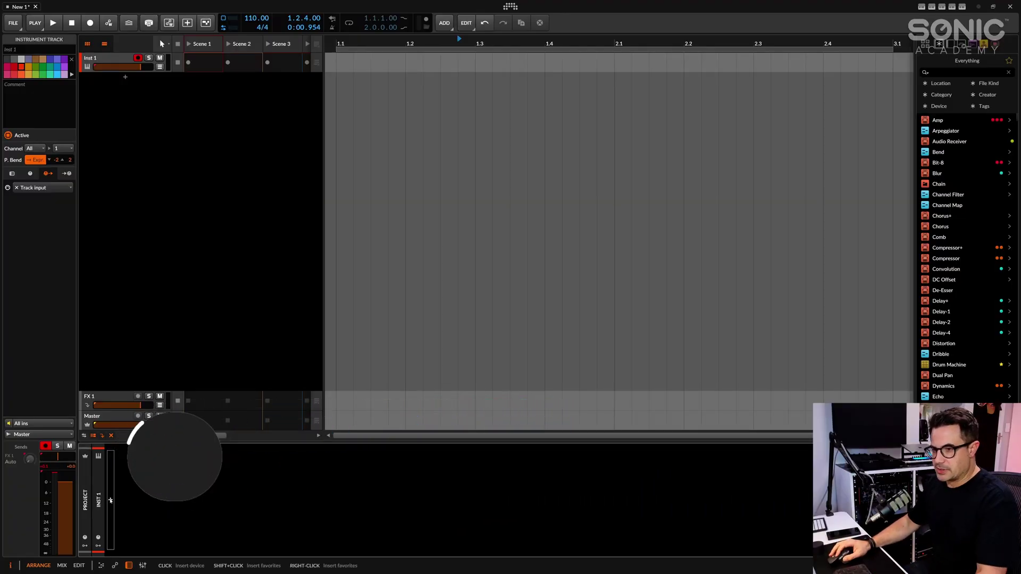
- Insert an HW Instrument device on the track by searching 'hw' in the device browser
left_click(110, 499)
type("hw")
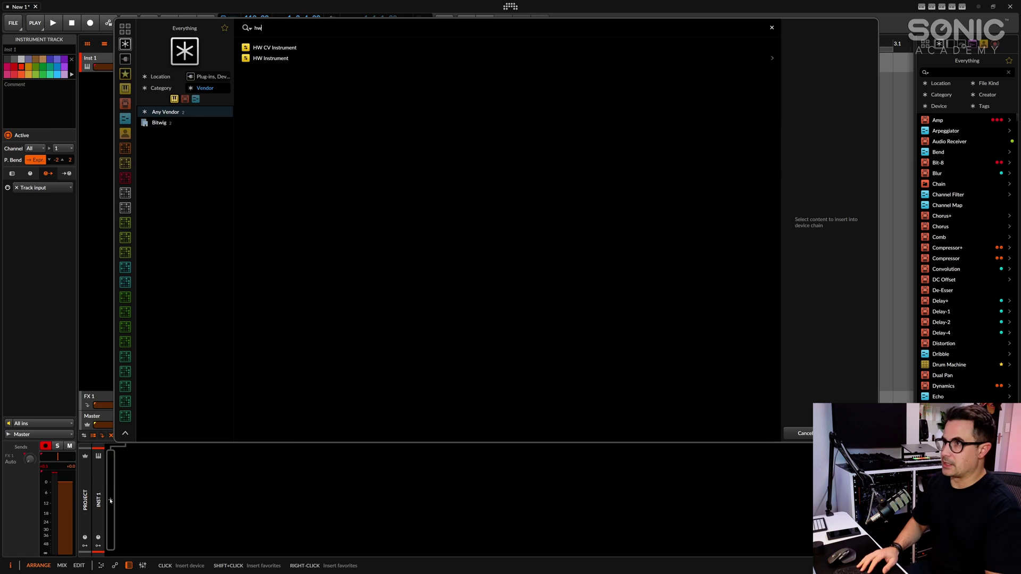
key("Down")
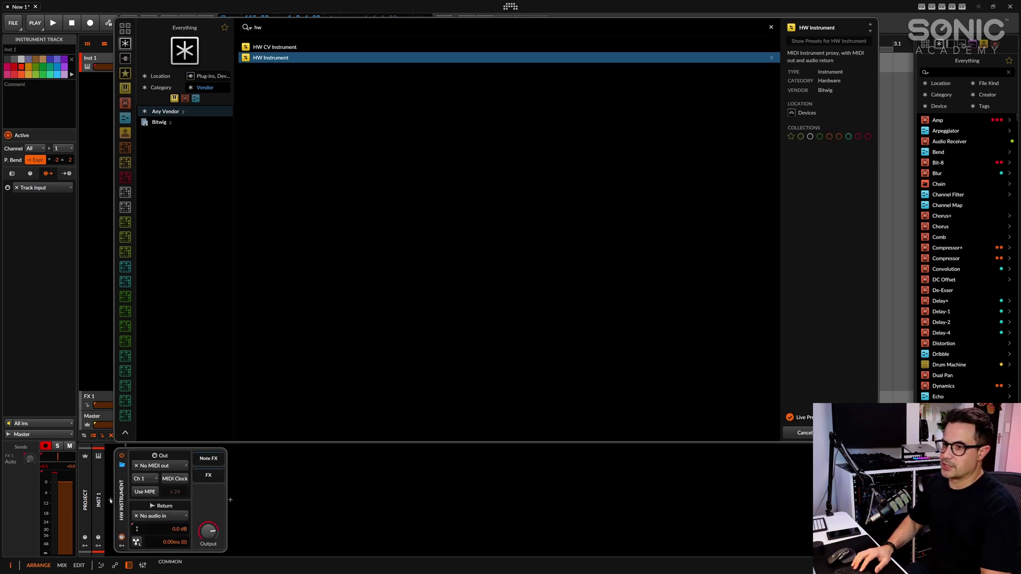
key("Return")
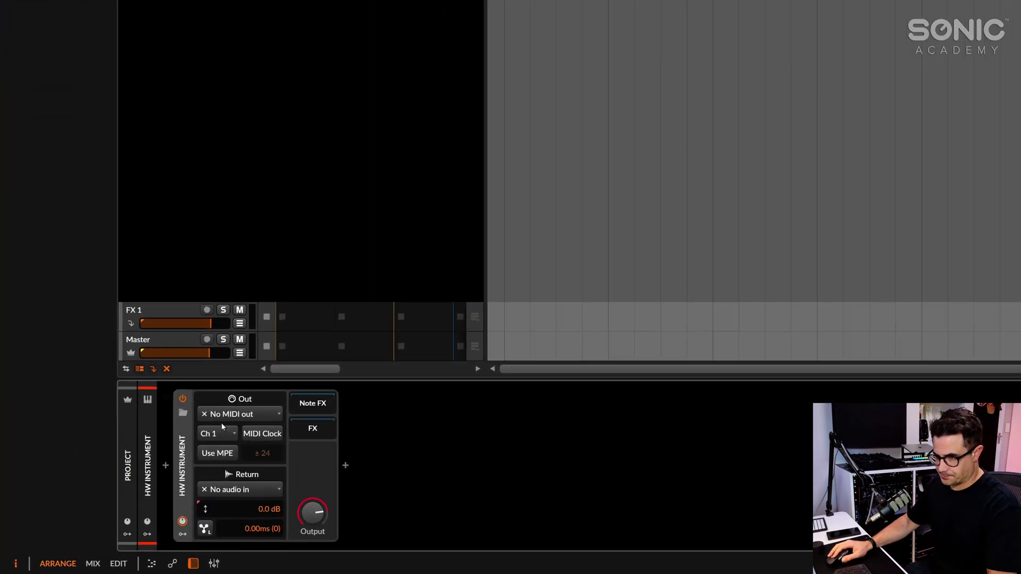
- Route the HW Instrument's MIDI out to Bitwig Connect and its audio return to Moog Messenger
left_click(154, 468)
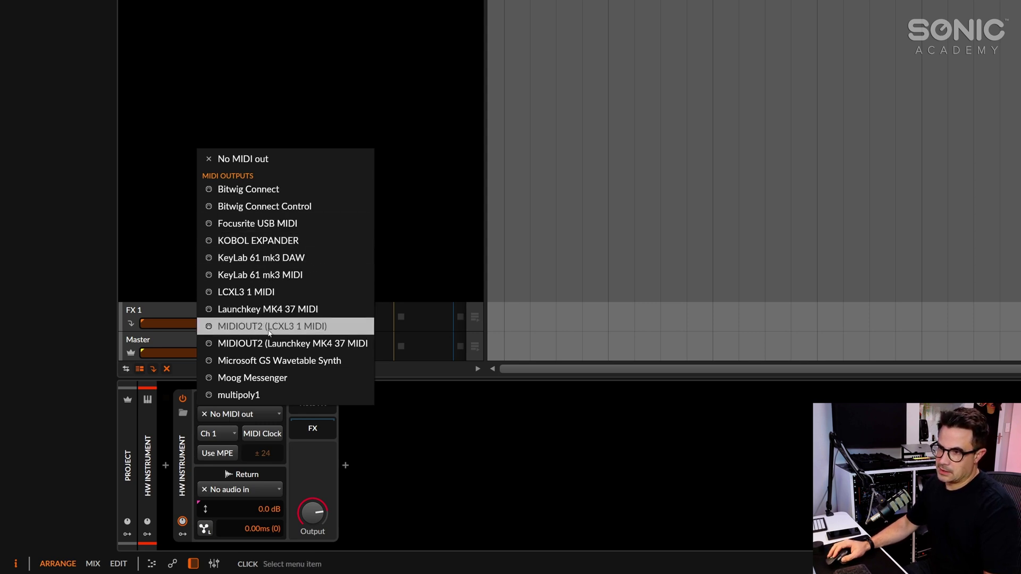
left_click(285, 190)
left_click(240, 489)
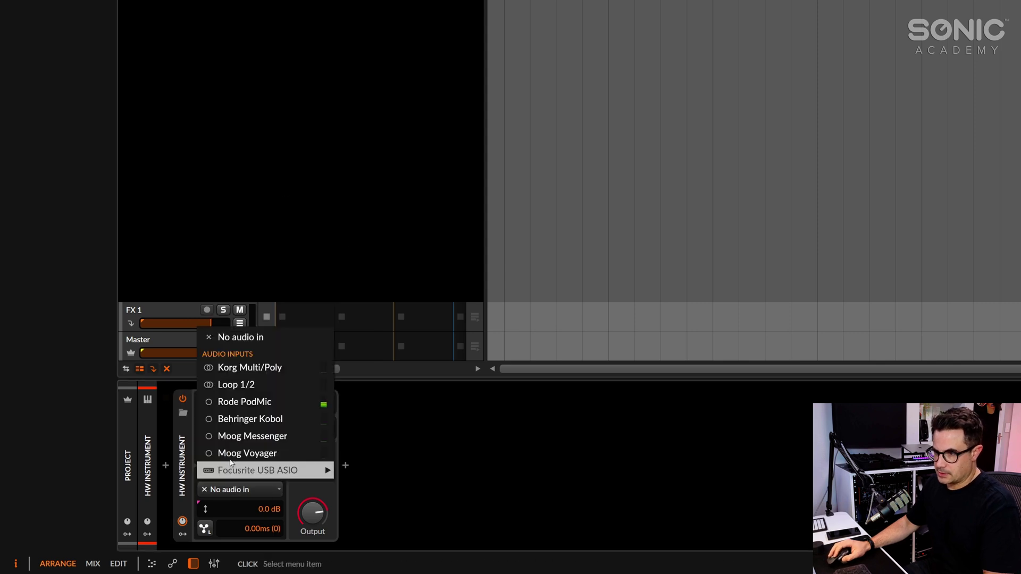
left_click(239, 437)
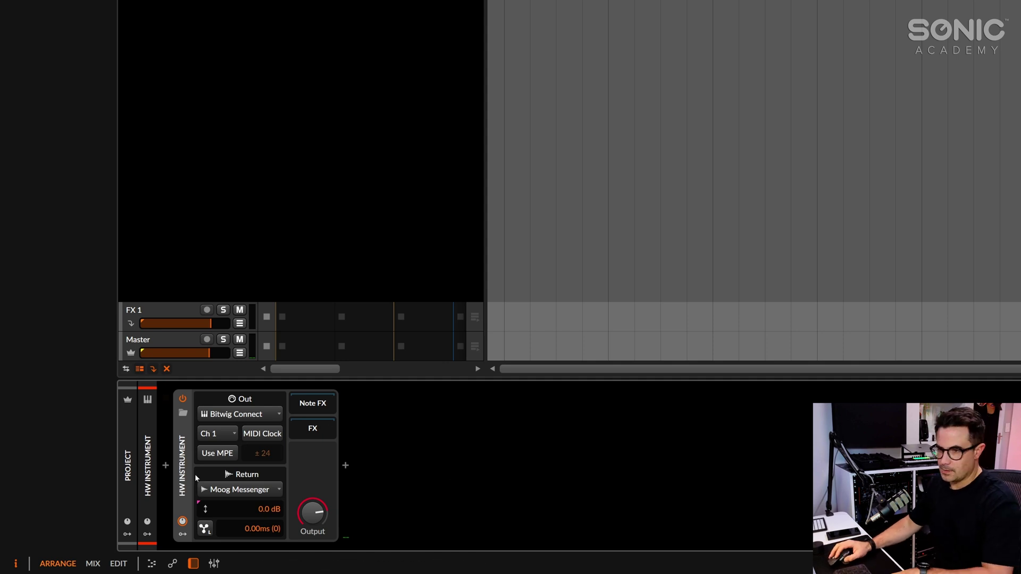
- Wrap the HW Instrument in an Instrument Layer and paste a second HW Instrument into a new layer
key("ctrl+g")
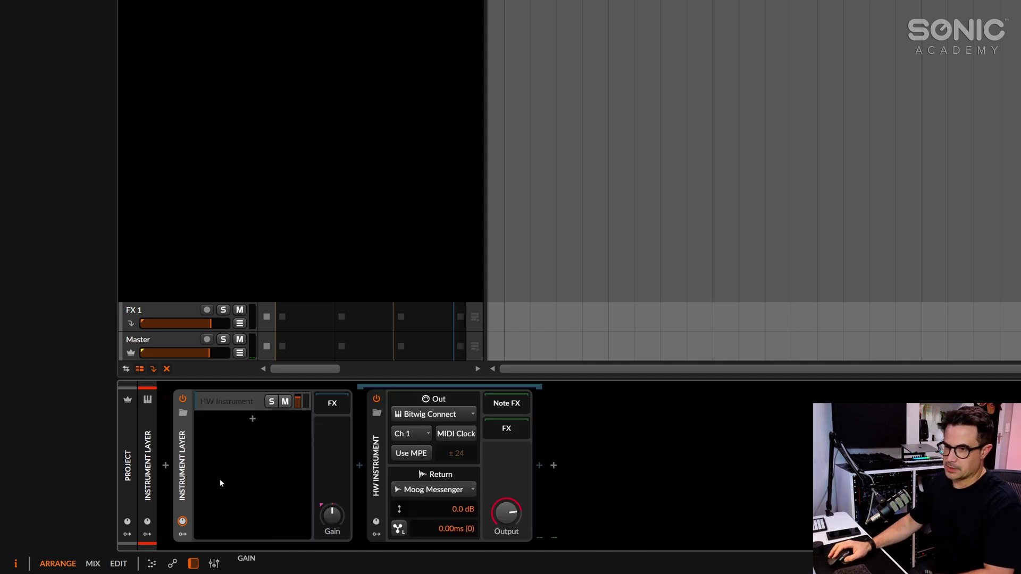
left_click(252, 420)
key("Escape")
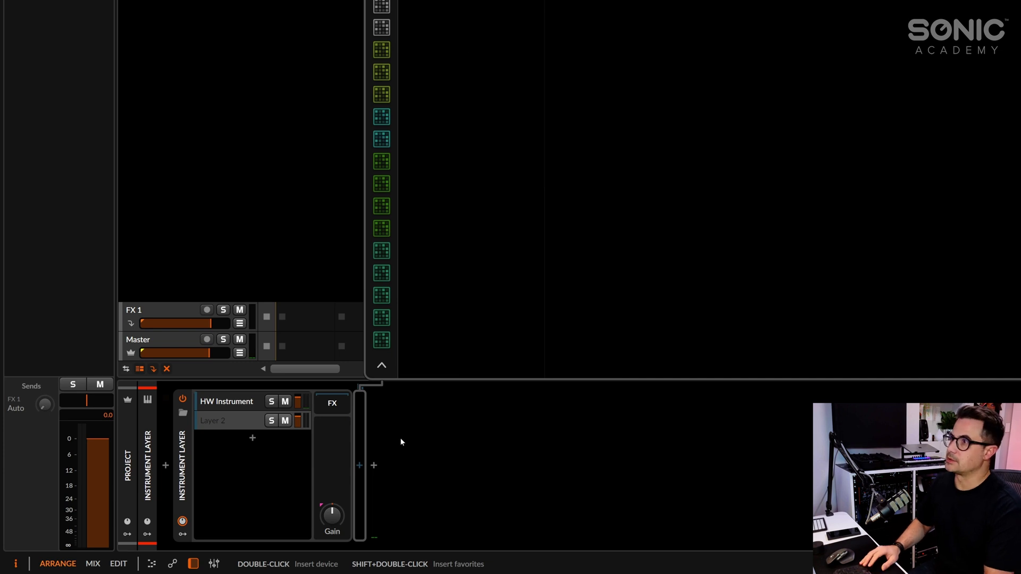
key("ctrl+v")
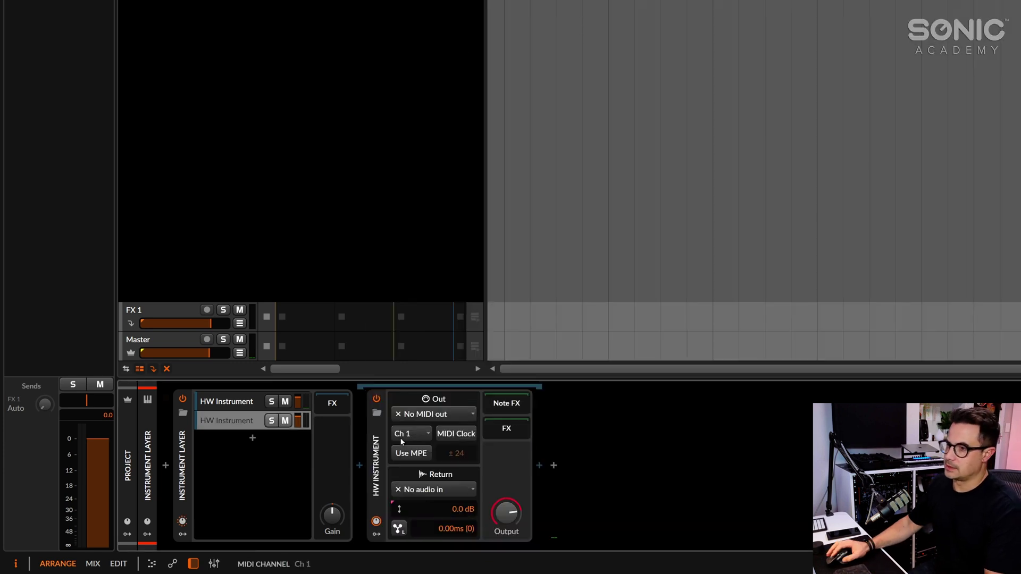
- Set the second HW Instrument to send MIDI to multipoly1, return Korg Multi/Poly audio, and solo it
left_click(433, 414)
left_click(425, 396)
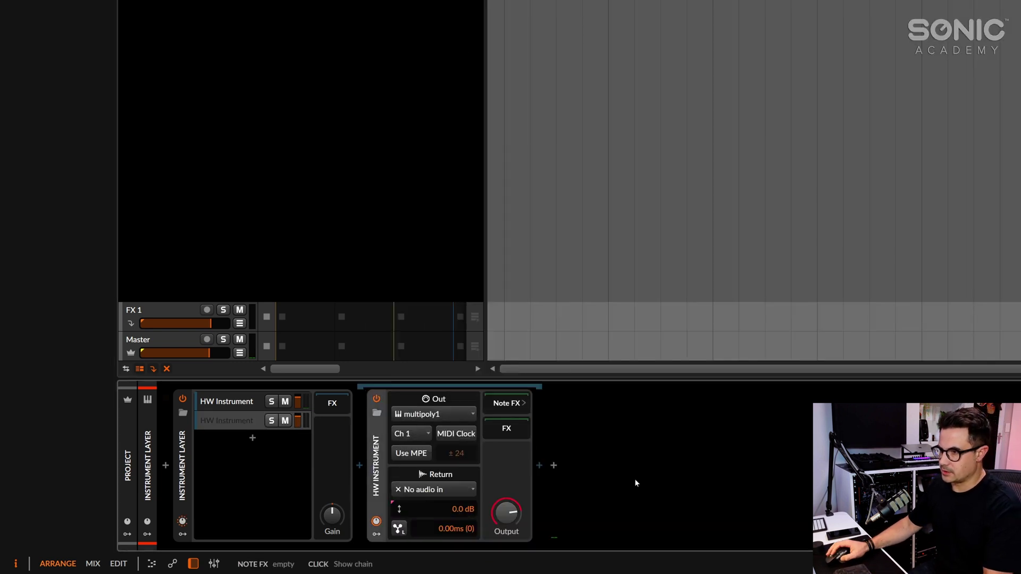
left_click(433, 490)
mouse_move(463, 470)
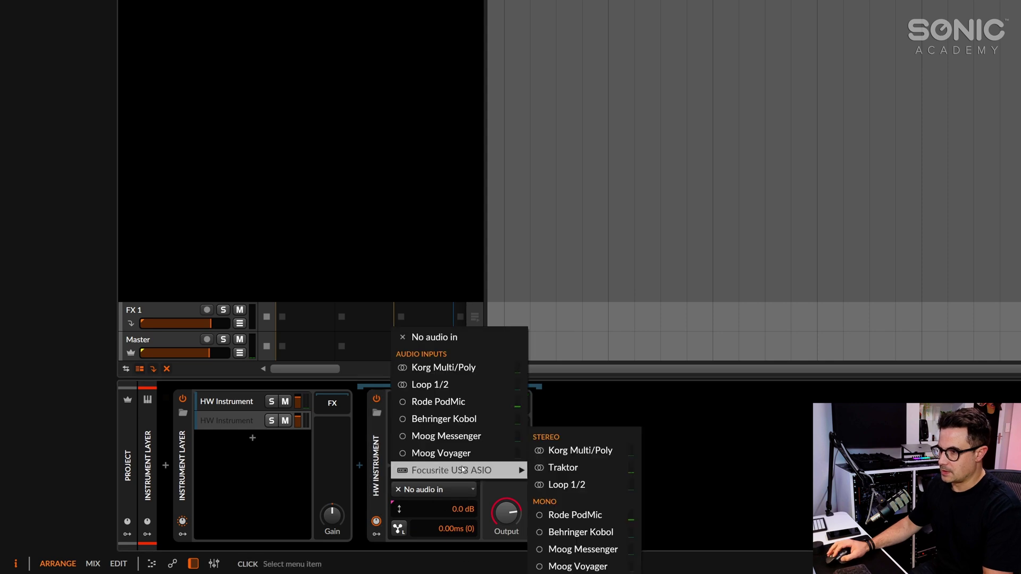
left_click(441, 367)
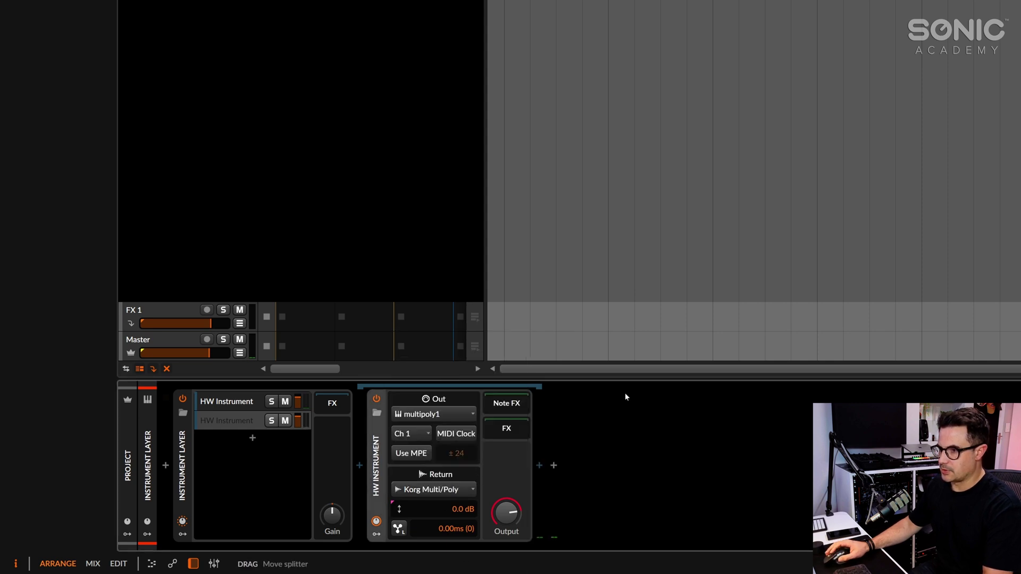
left_click(271, 421)
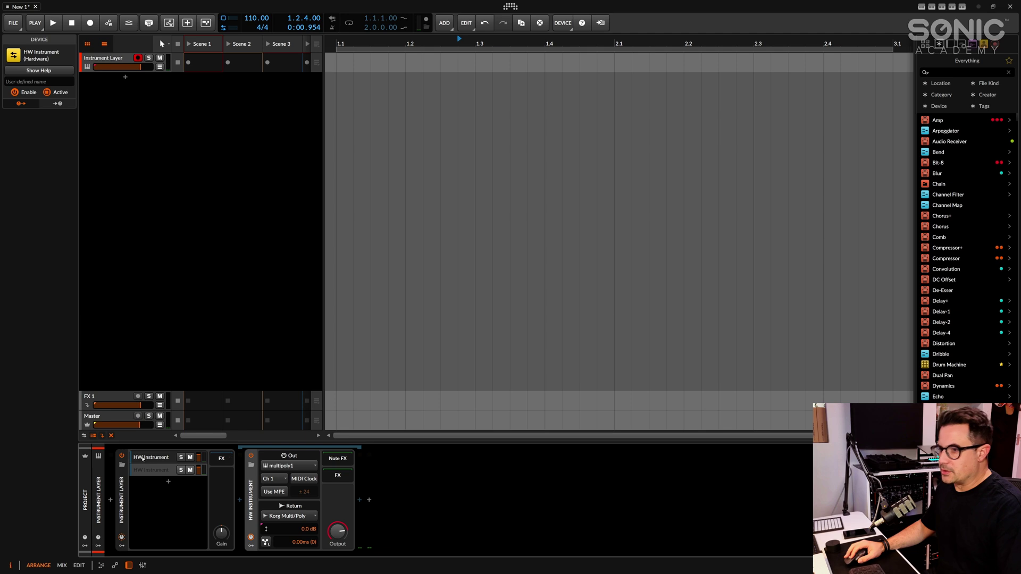
- Name the Moog Messenger layer 'Messenger' and the multipoly1 layer 'Multipoly' in the Inspector
left_click(166, 470)
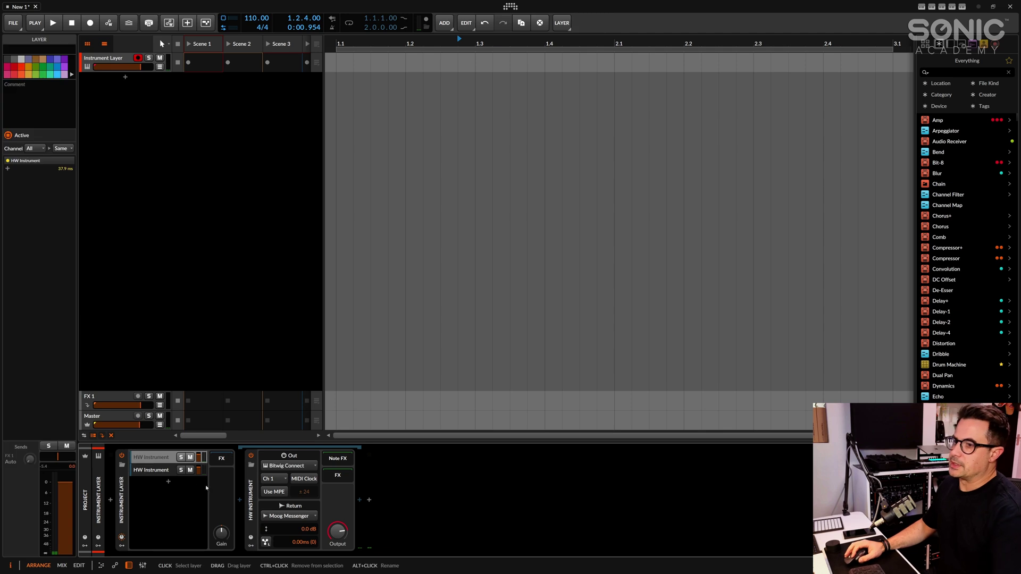
left_click(28, 48)
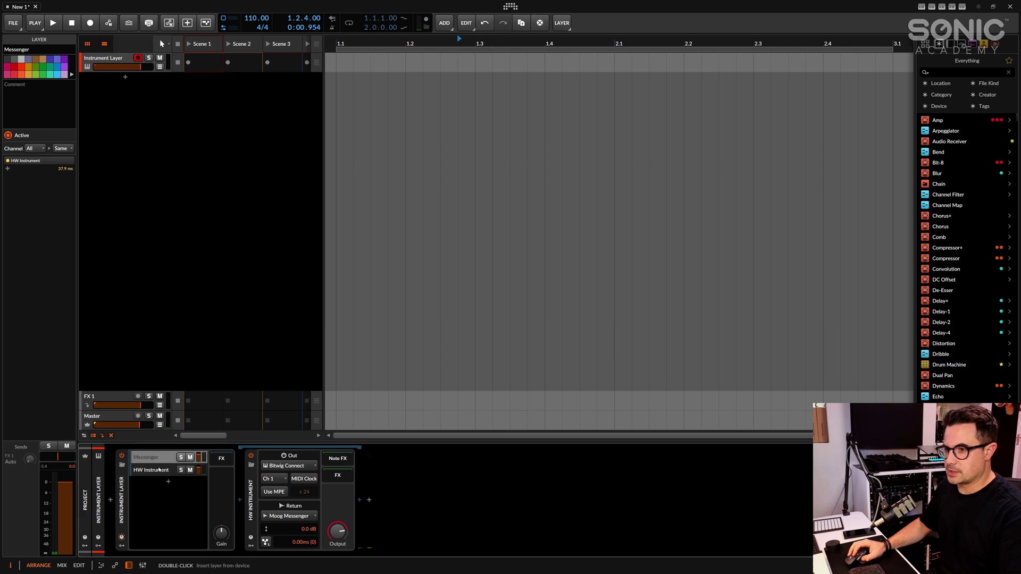
left_click(151, 469)
left_click(33, 50)
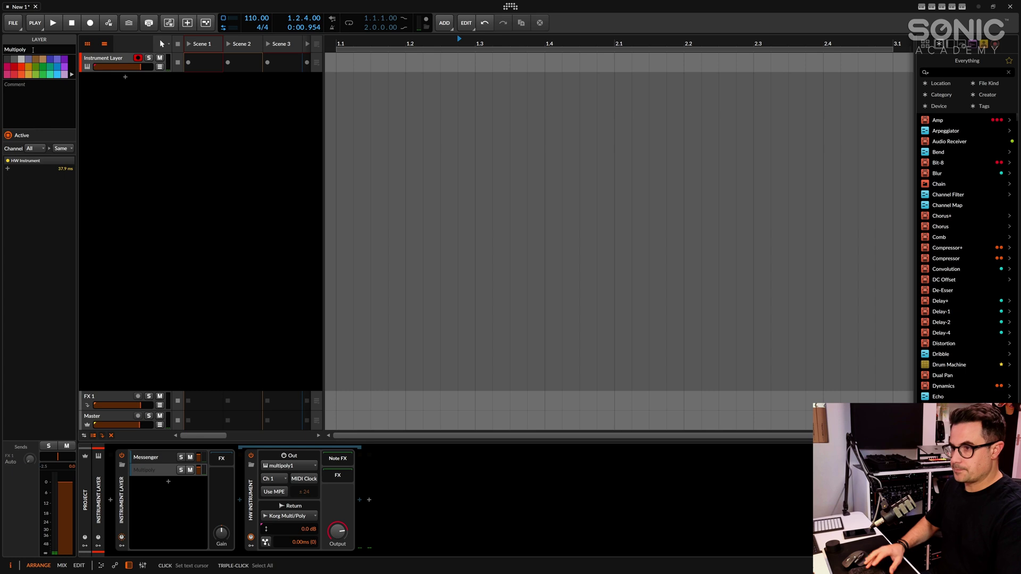
left_click(157, 458)
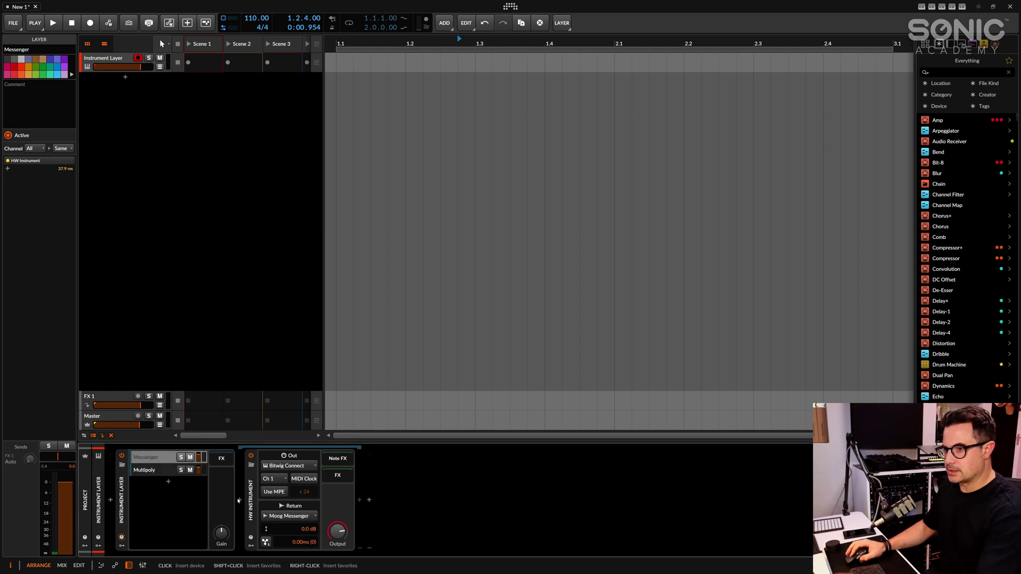
- Insert a Note Grid before the Messenger layer's HW Instrument by searching 'note'
left_click(241, 500)
type("note")
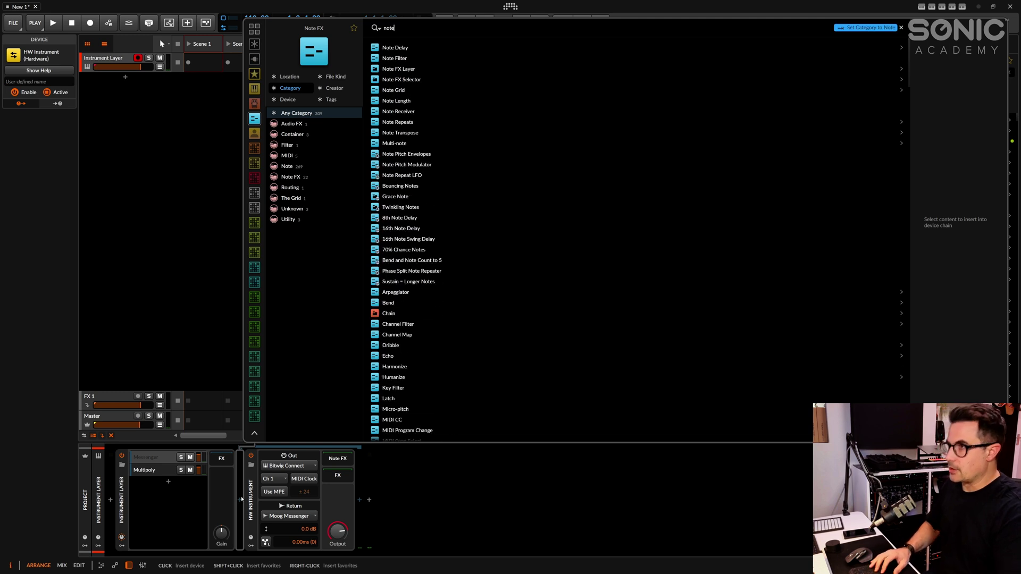
key("Down")
key("Down")
key("Down")
key("Down")
key("Down")
key("Return")
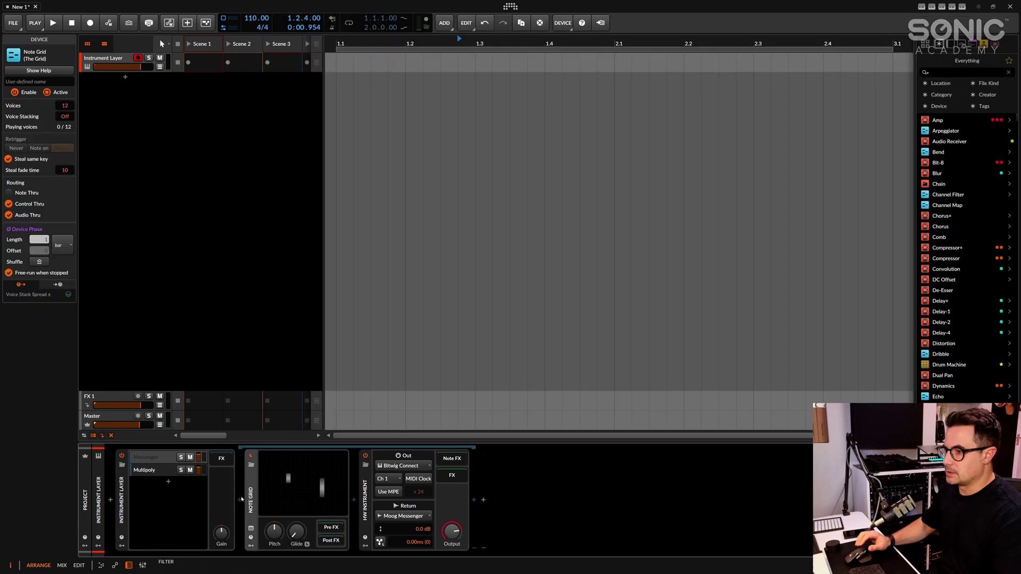
- Open the Note Grid editor, set Voices to 1, and place a Pitch In module above Note In
double_click(281, 484)
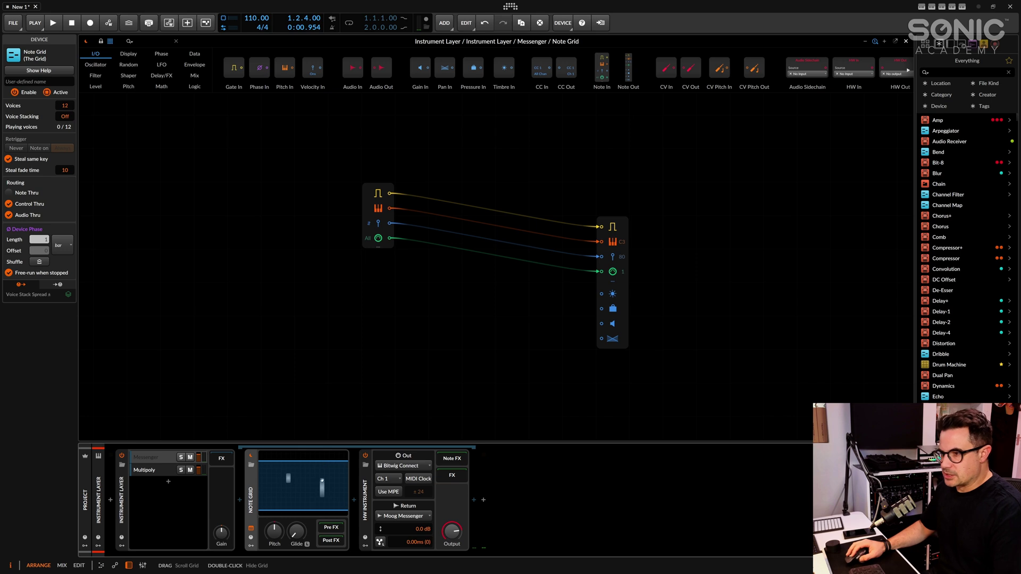
left_click_drag(56, 104, 52, 111)
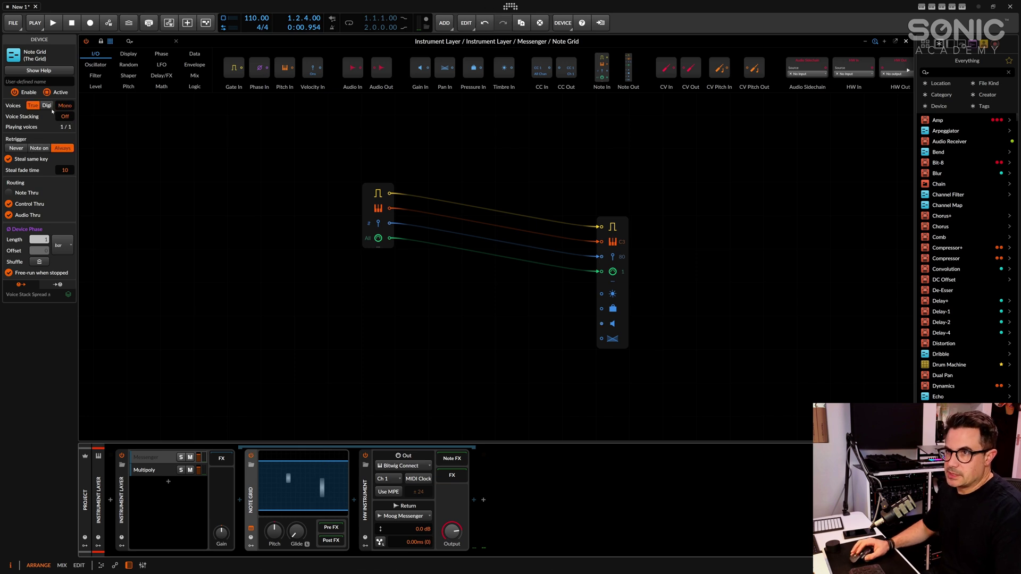
left_click(445, 299)
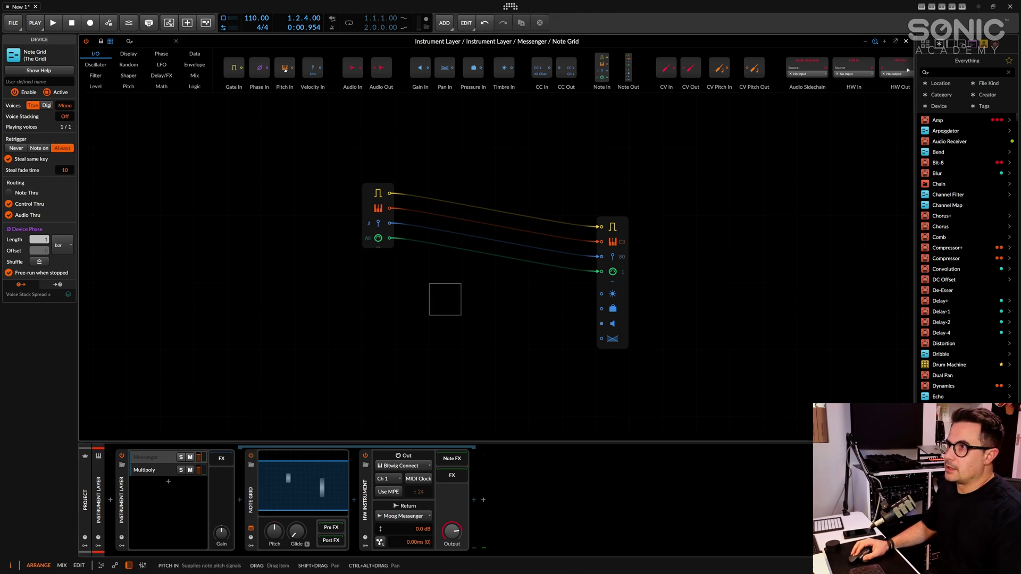
left_click_drag(285, 68, 379, 167)
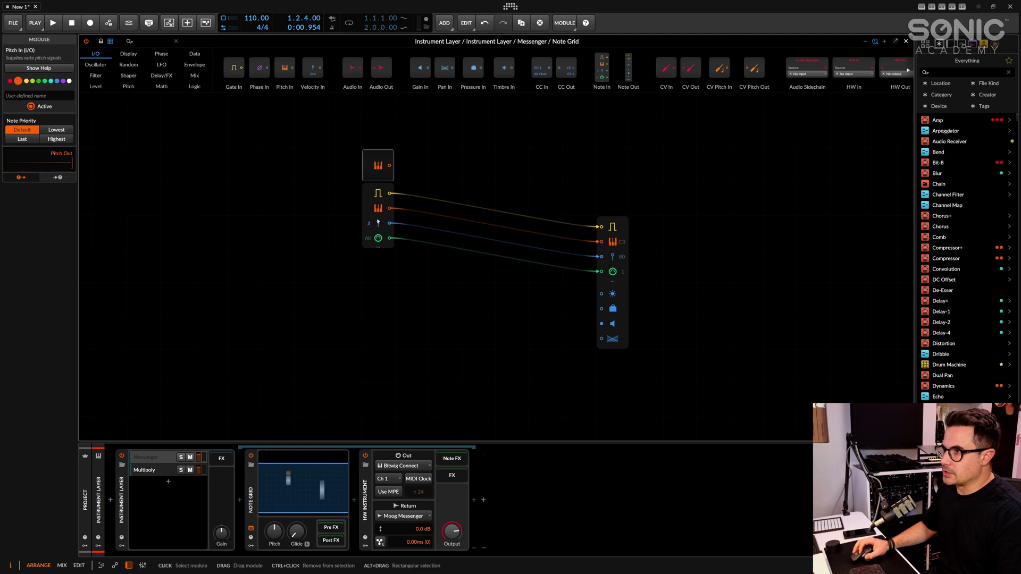
- Cable the Pitch In module into Note Out's pitch and set its Note Priority to Lowest
left_click_drag(367, 207, 367, 243)
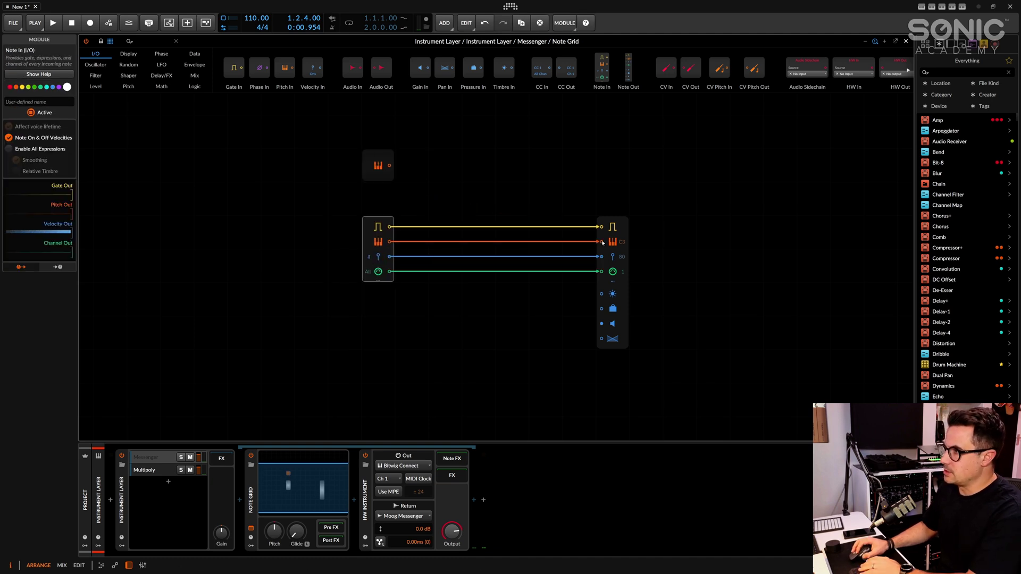
left_click_drag(390, 166, 601, 241)
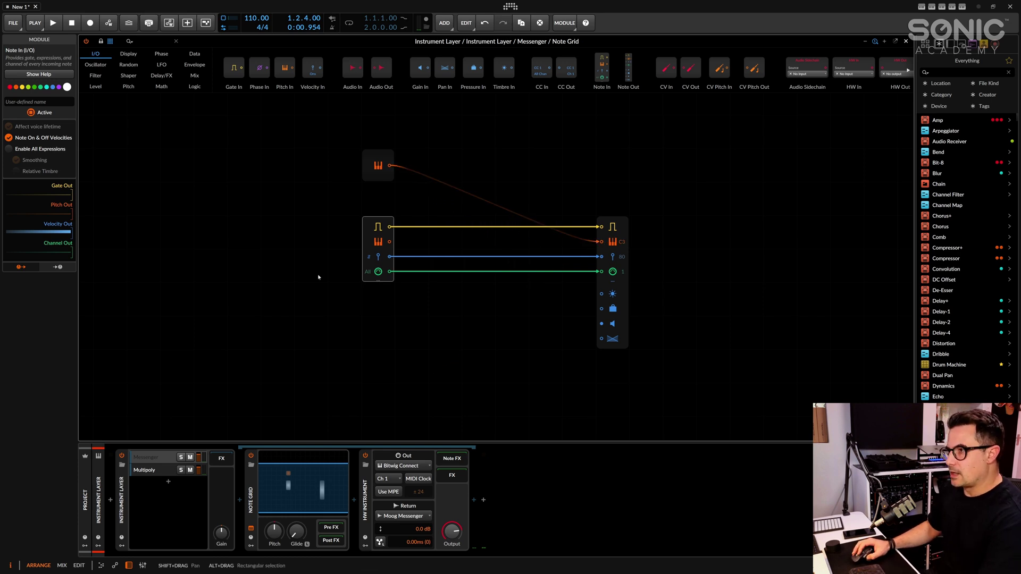
left_click(378, 173)
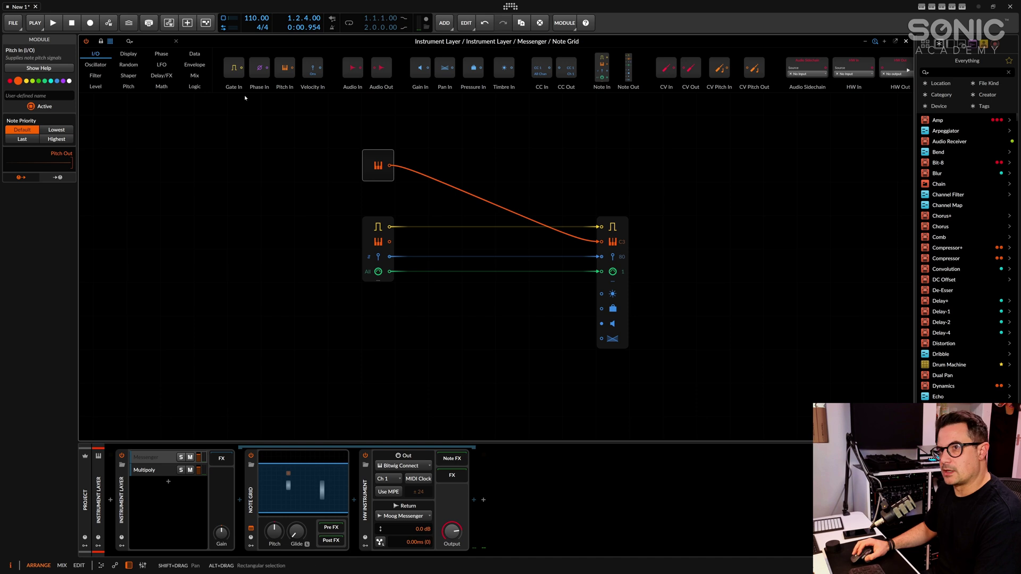
left_click(253, 511)
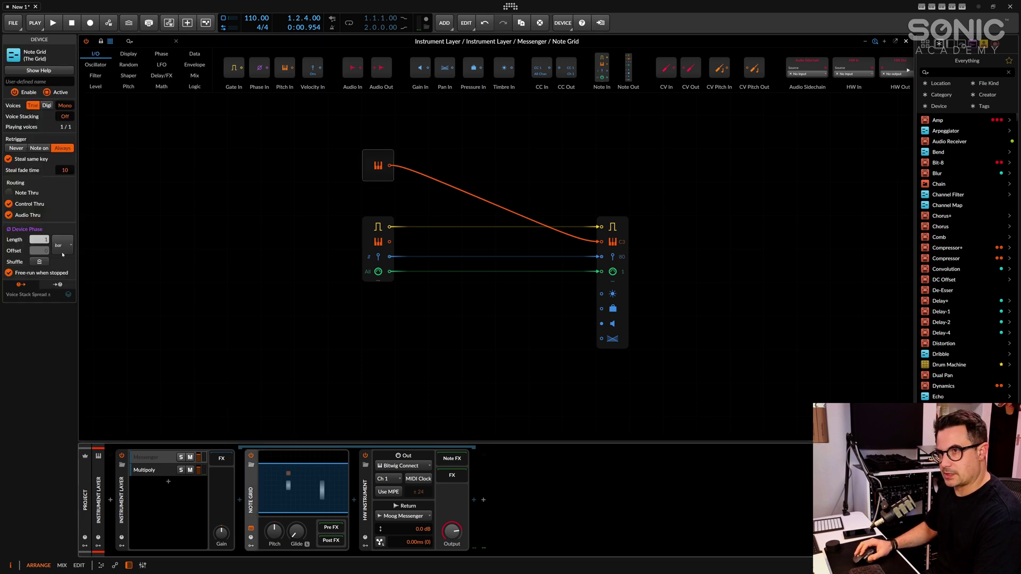
left_click(290, 42)
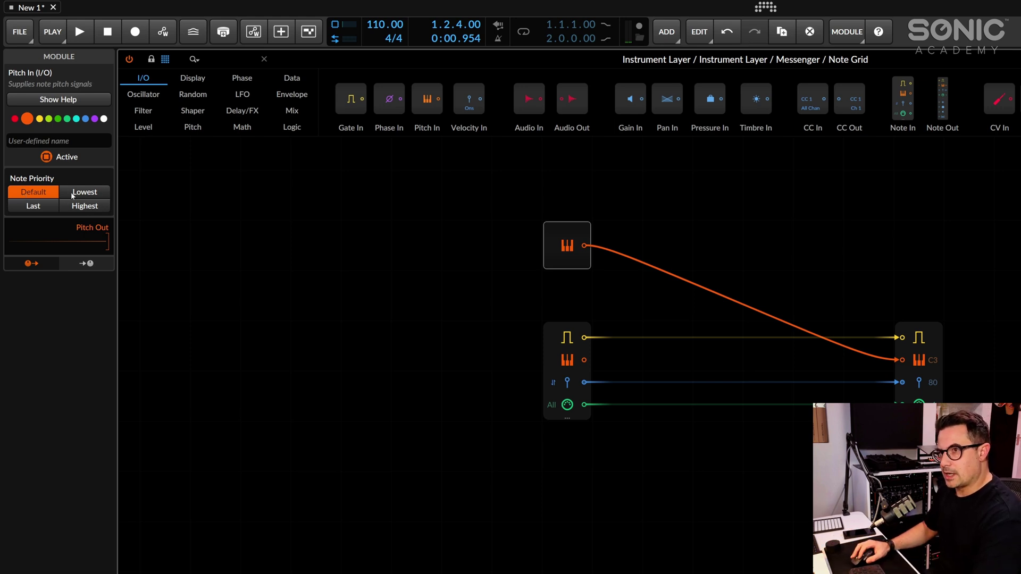
left_click(92, 195)
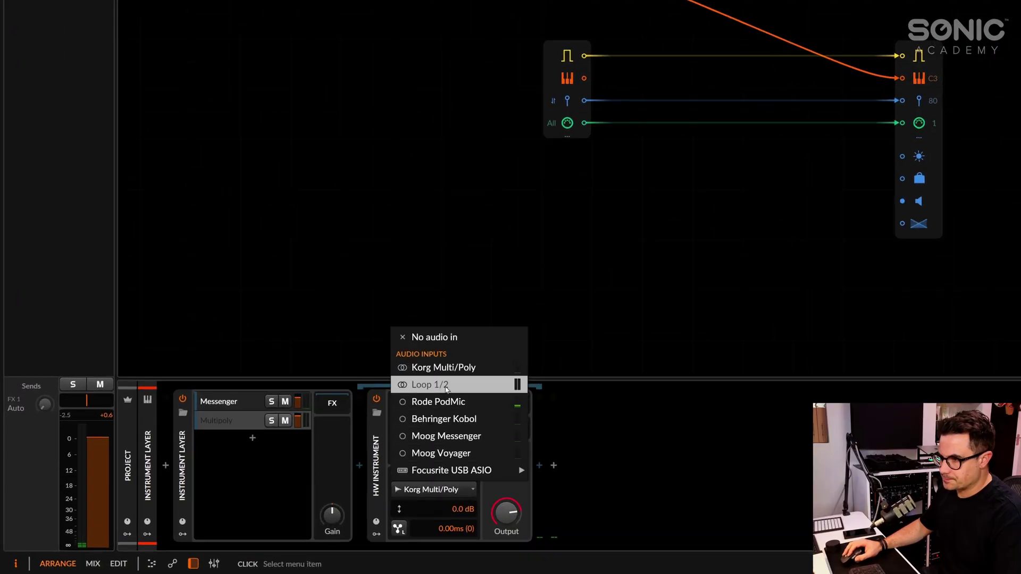
- Set the Multipoly HW Instrument's return to Behringer Kobol and its MIDI Out to KOBOL EXPANDER
mouse_move(479, 470)
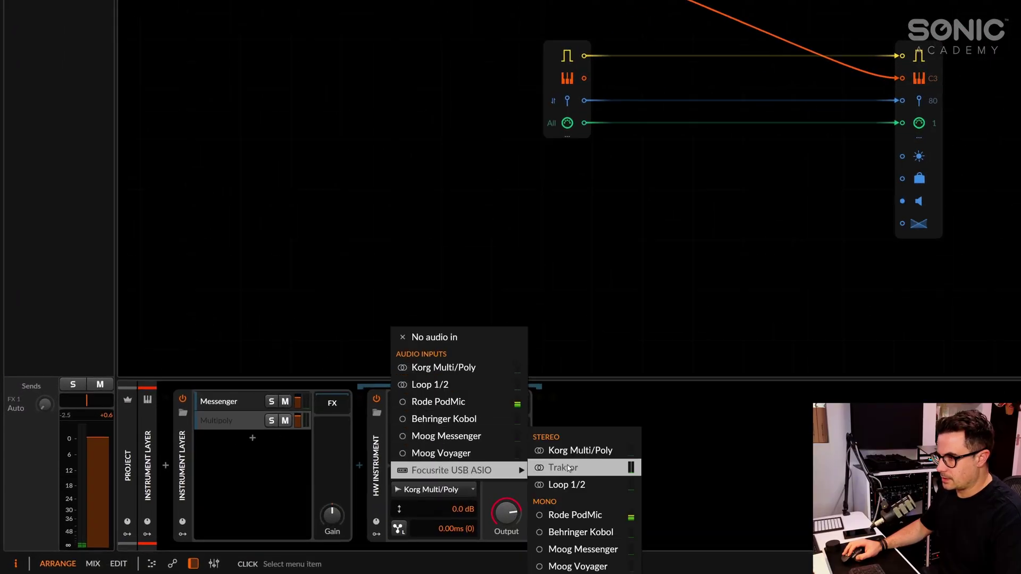
left_click(580, 532)
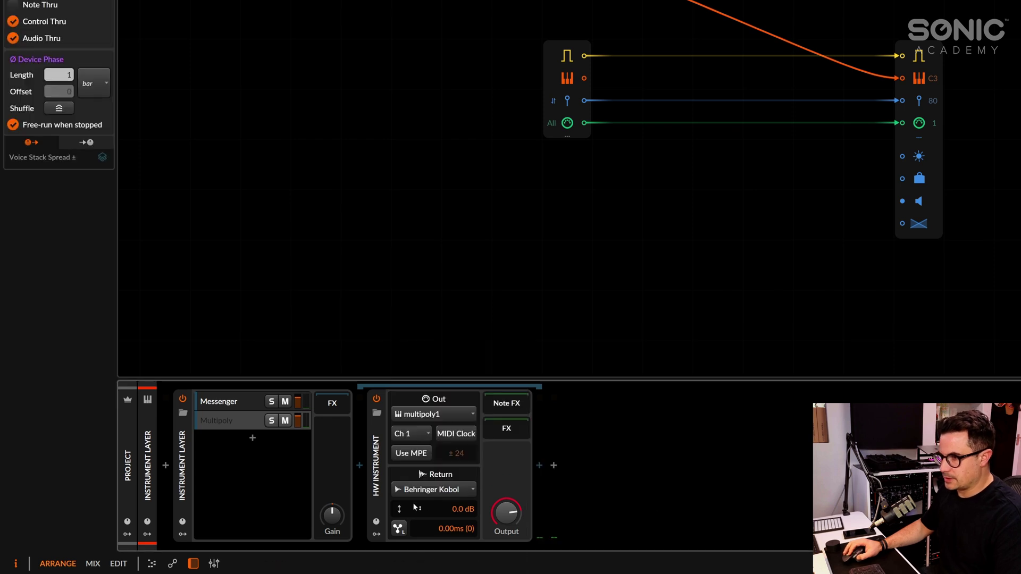
left_click(472, 415)
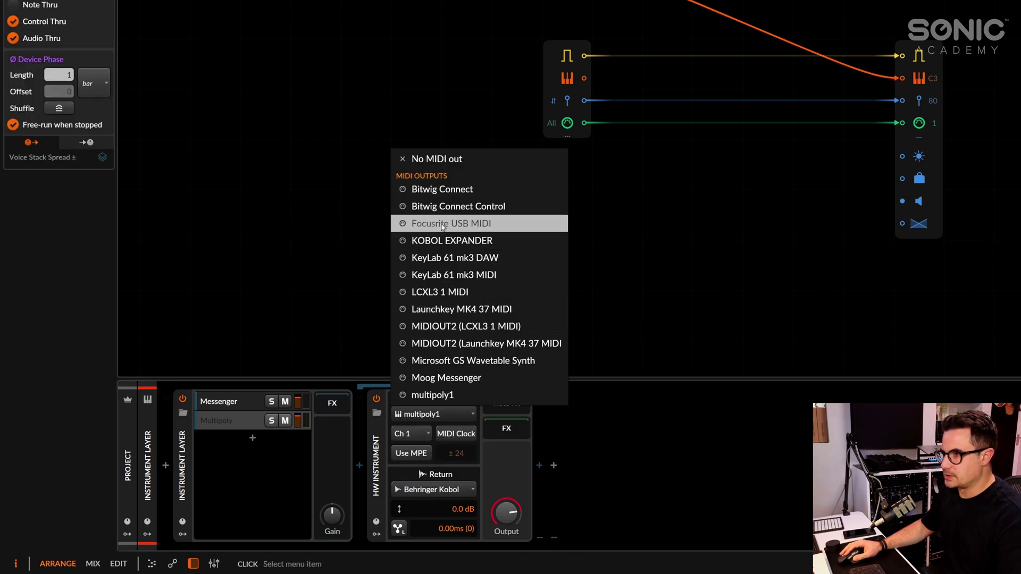
left_click(450, 240)
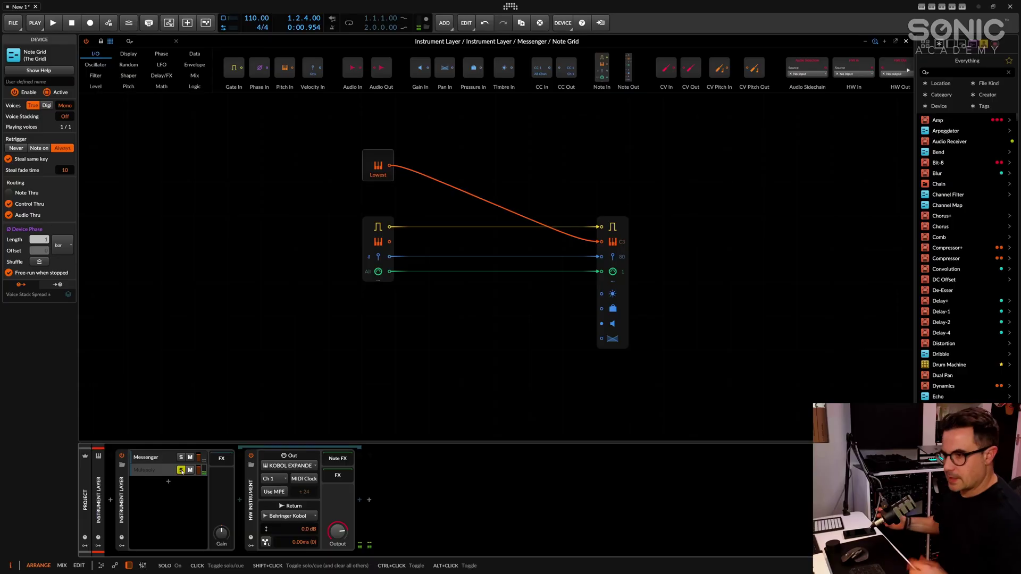
- Insert a Note Transpose before the Kobol HW Instrument and set Oct to -2
left_click(240, 500)
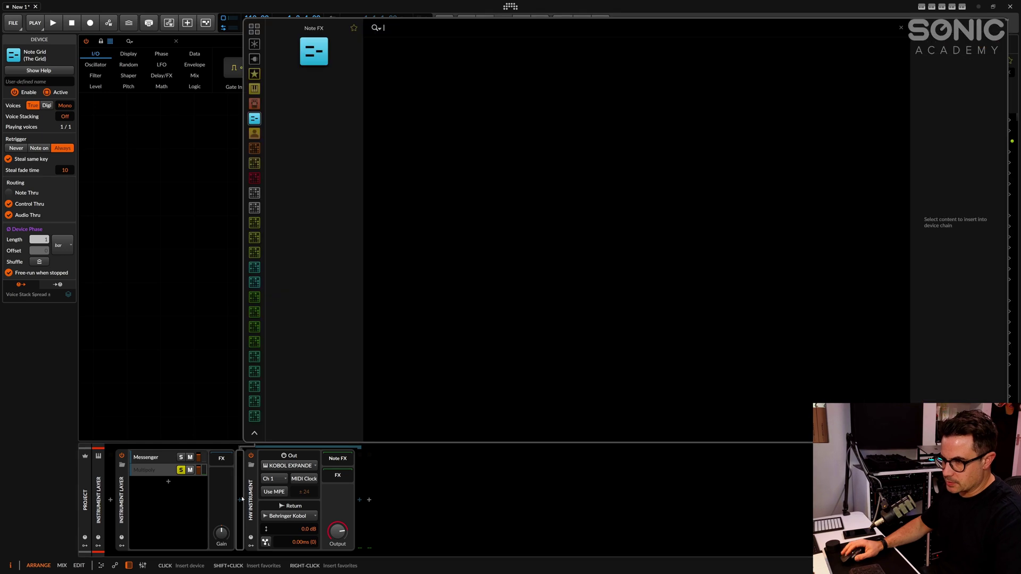
type("trans")
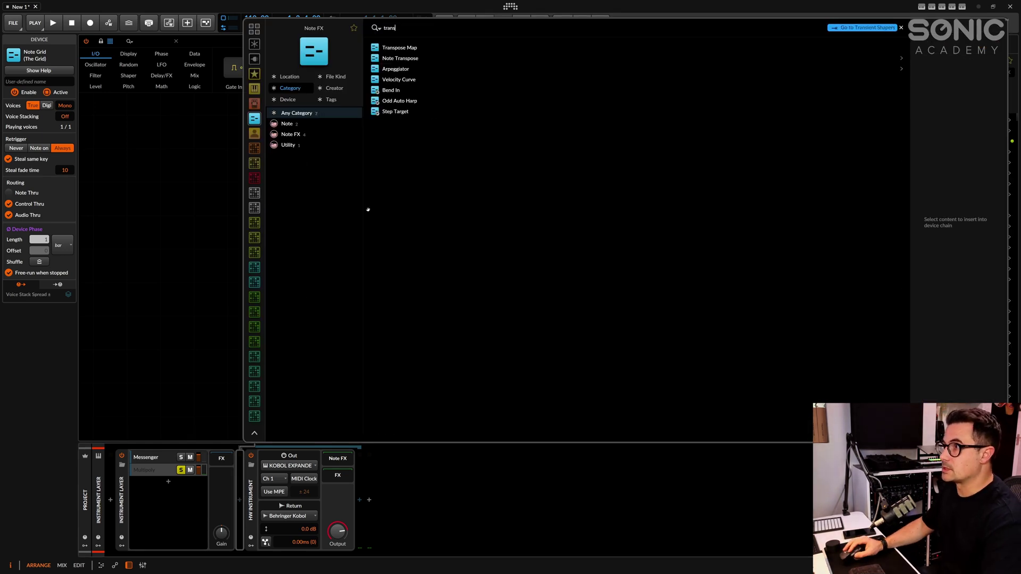
left_click(399, 58)
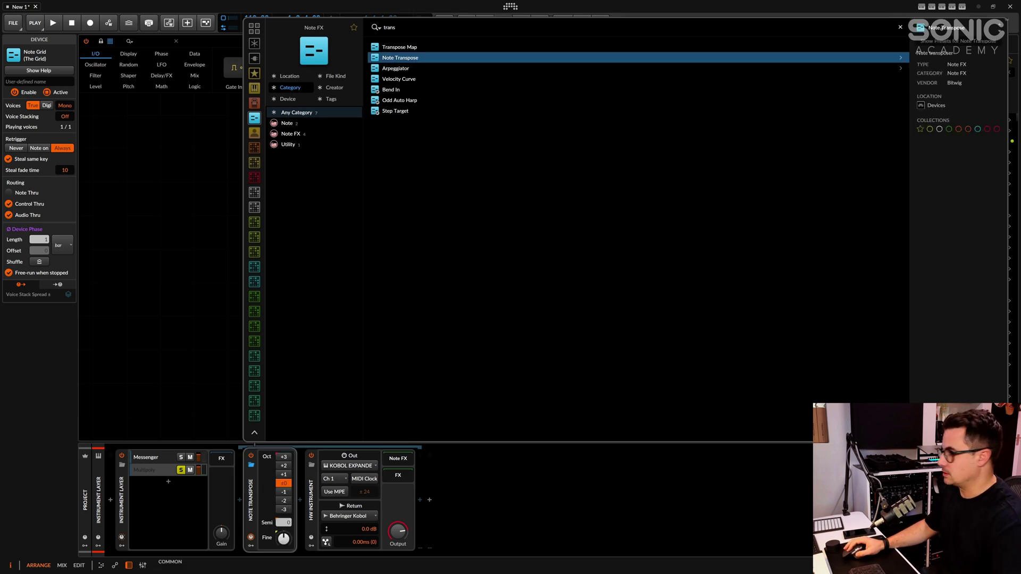
key("Return")
left_click(284, 501)
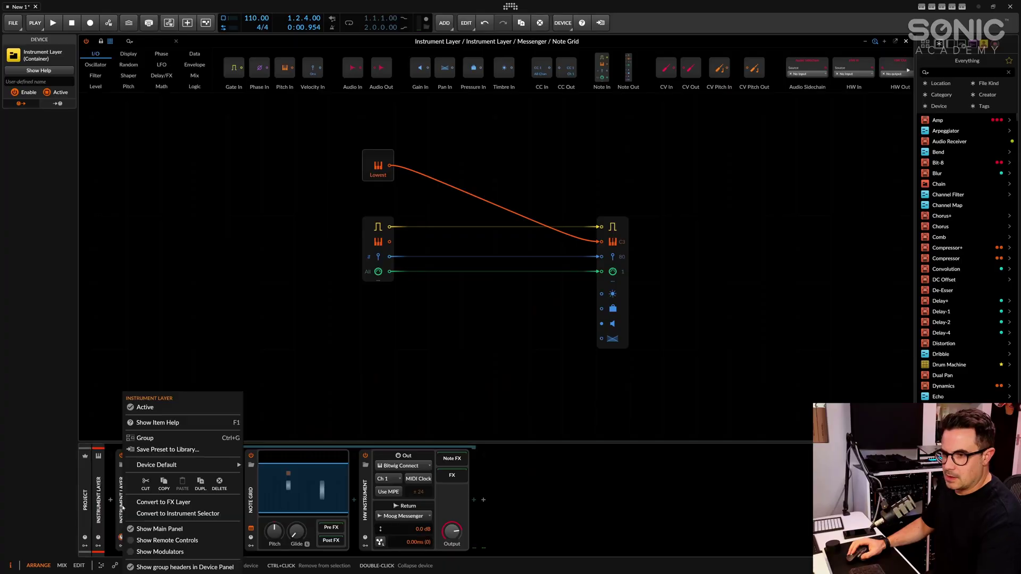
- Convert the Instrument Layer to an Instrument Selector and make Multipoly the active layer
left_click(177, 514)
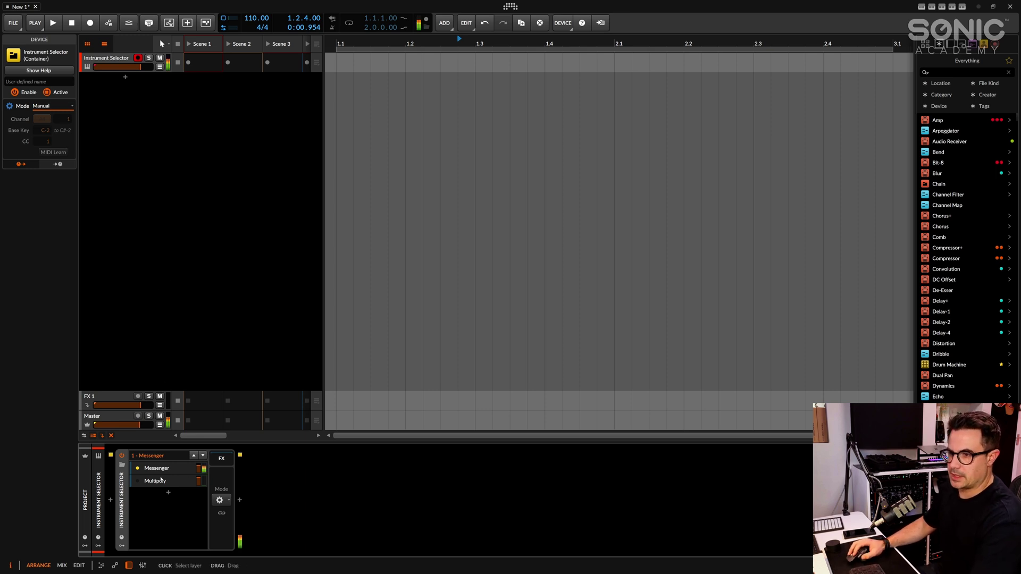
left_click(137, 482)
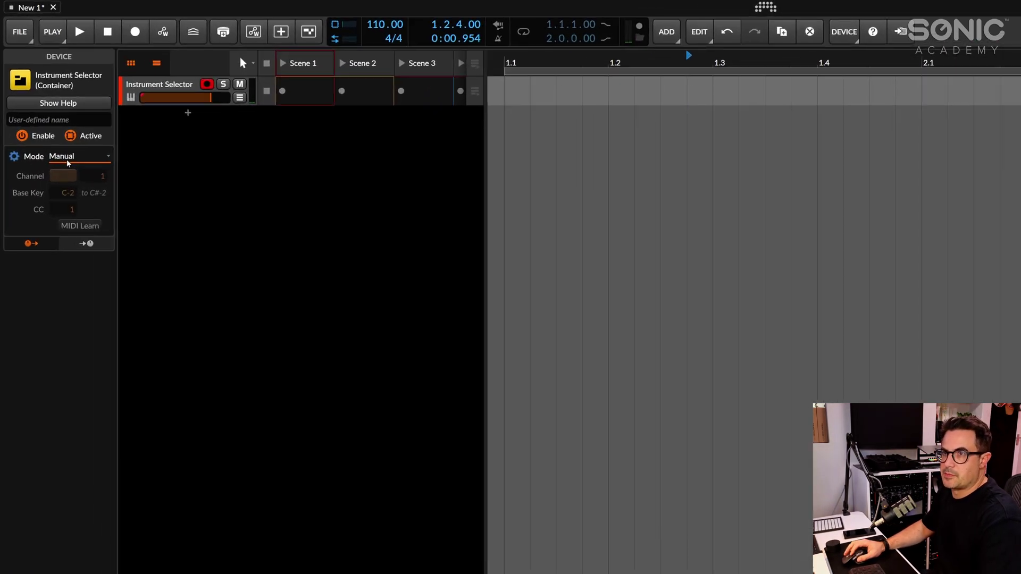
- Set the Instrument Selector's Mode to Round-robin in the Inspector
left_click(45, 106)
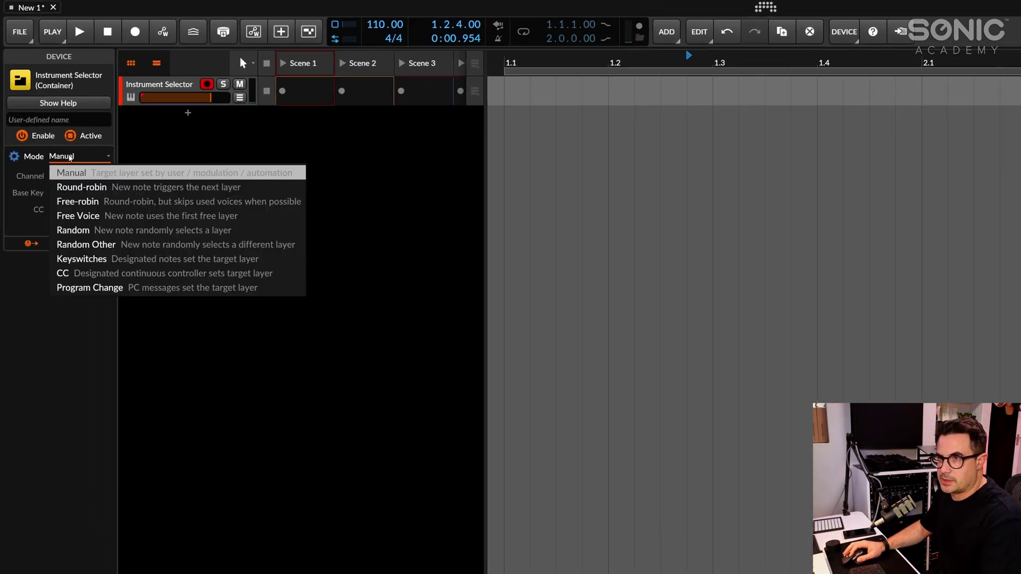
left_click(119, 187)
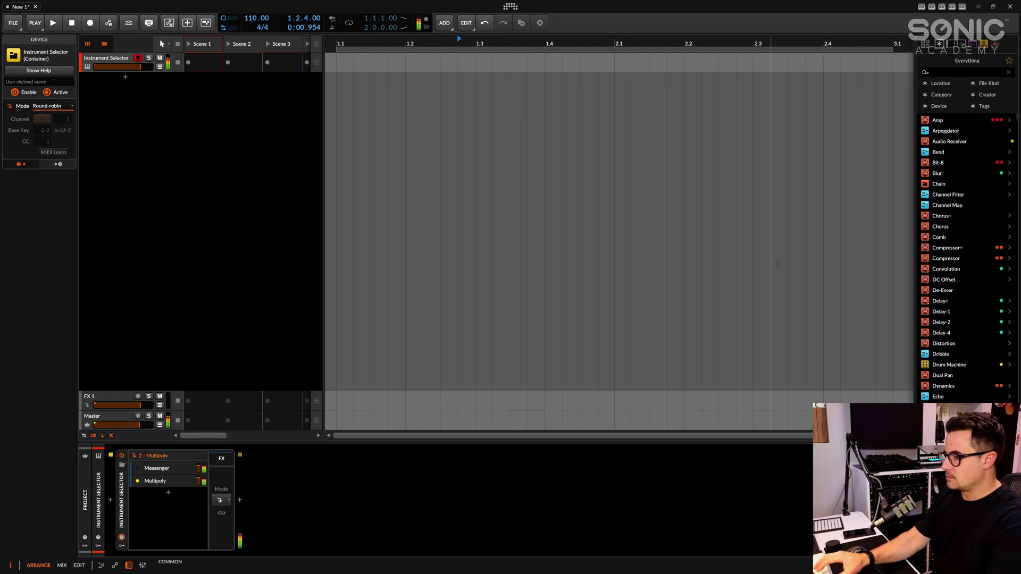
- Play notes and watch the active layer alternate between Messenger and Multipoly
key("shift")
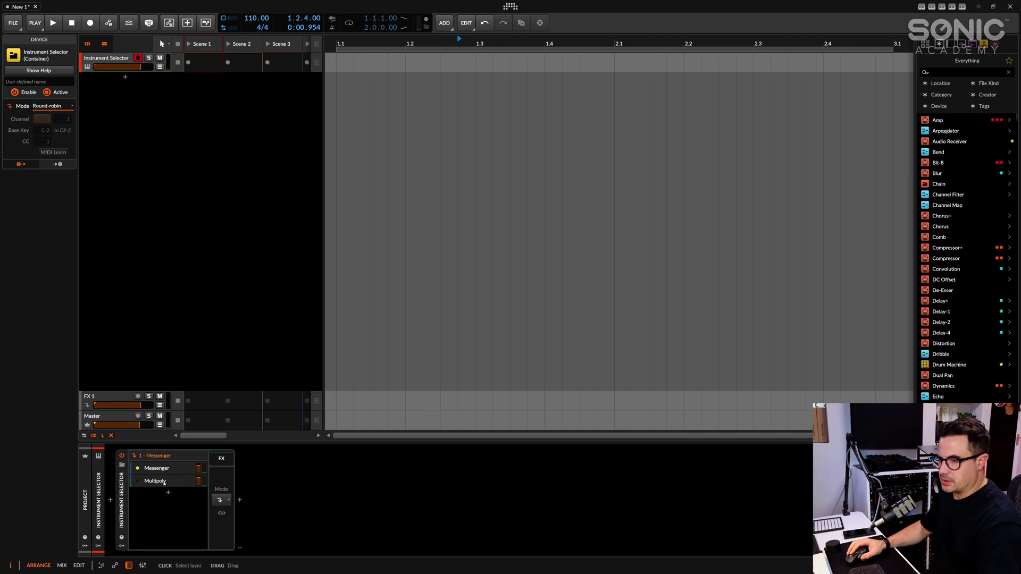
left_click(260, 523)
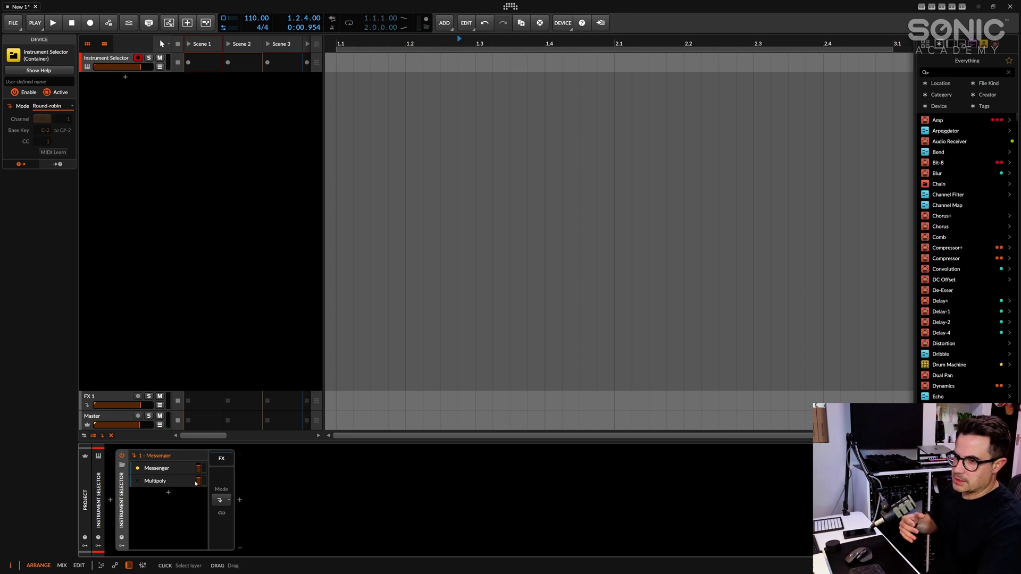
- Select the Messenger layer in the Instrument Selector to display its device chain
left_click(169, 469)
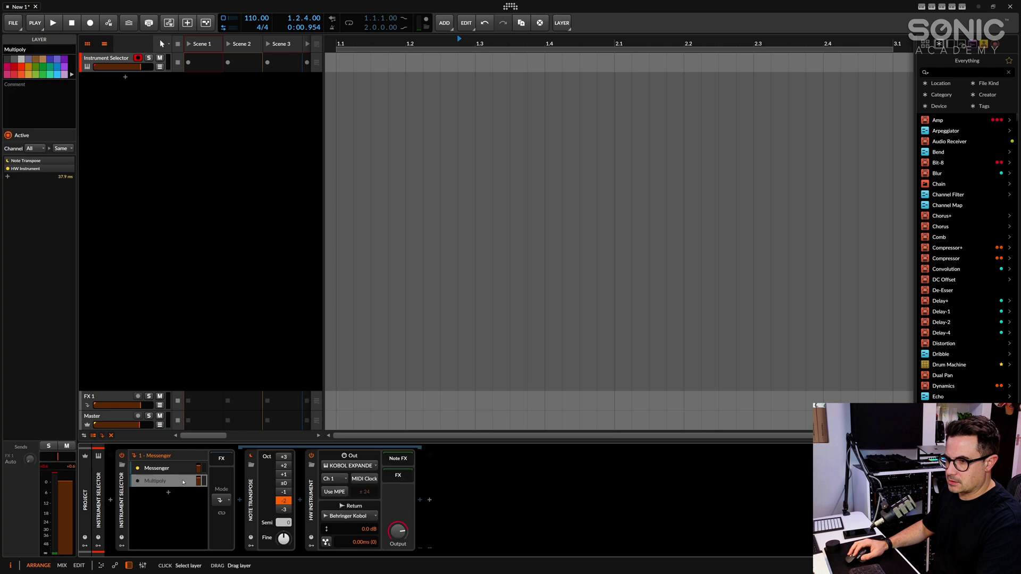